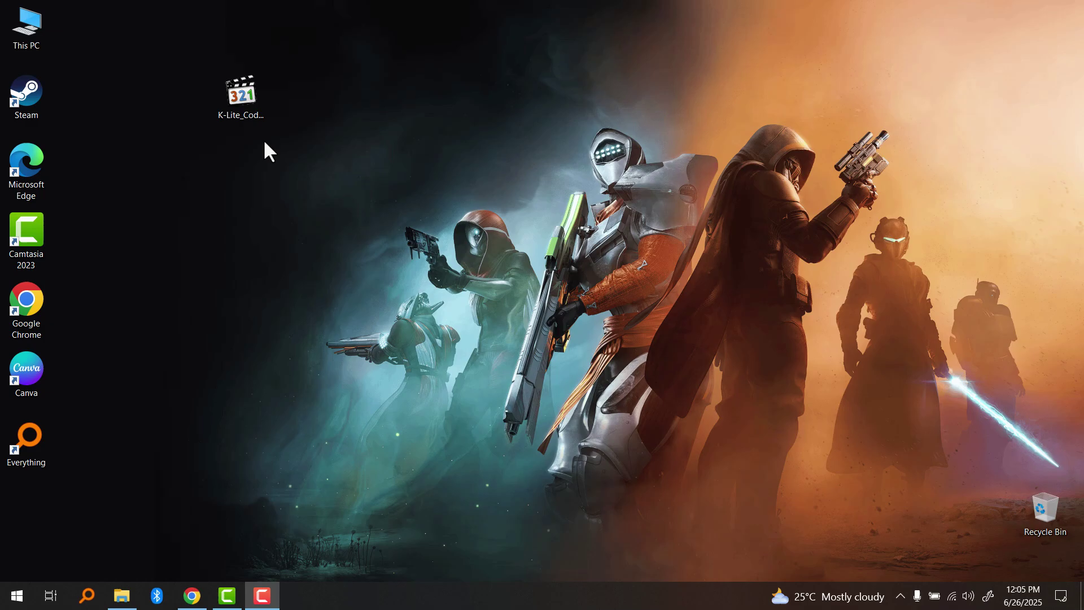
- Bring the Codec Guide download page forward and scroll to the Mega variant's description
{"action": "left_click", "coordinate": [255, 119]}
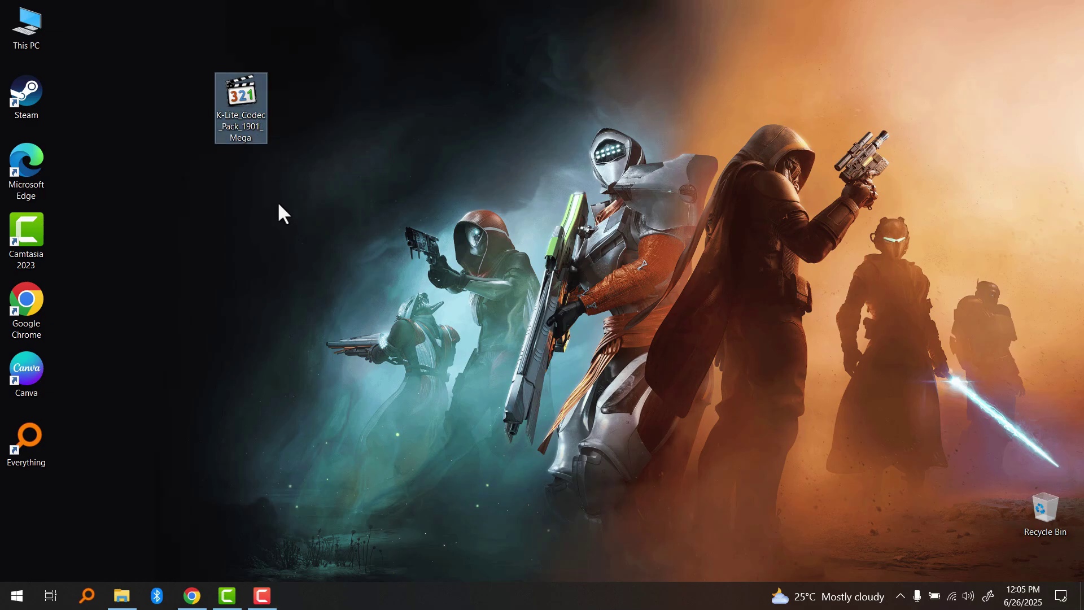
{"action": "left_click", "coordinate": [190, 594]}
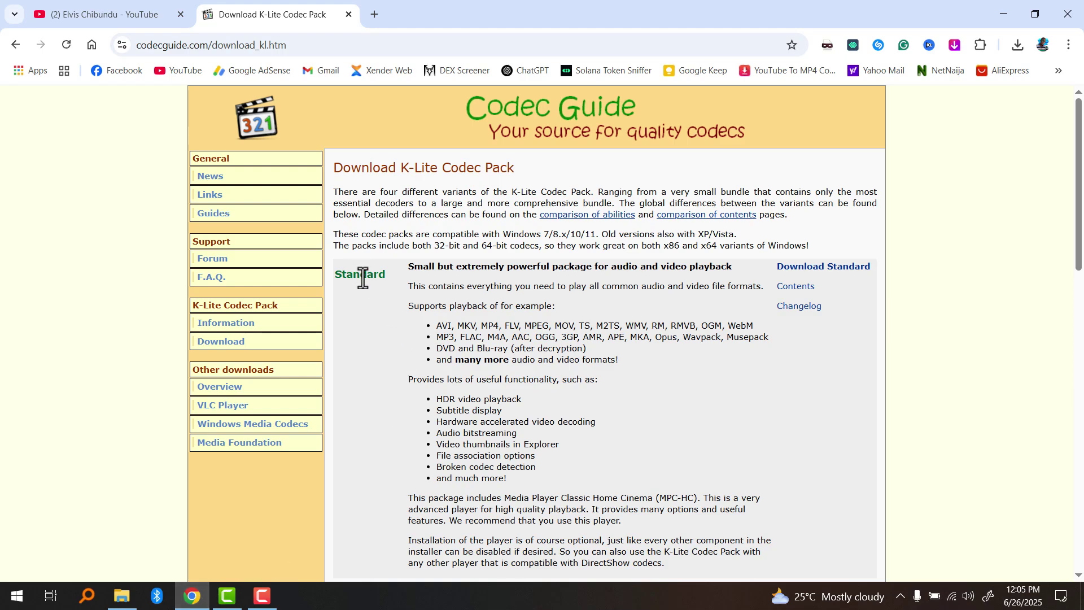
{"action": "scroll", "coordinate": [361, 274], "scroll_direction": "down", "scroll_amount": 4}
{"action": "scroll", "coordinate": [363, 276], "scroll_direction": "down", "scroll_amount": 4}
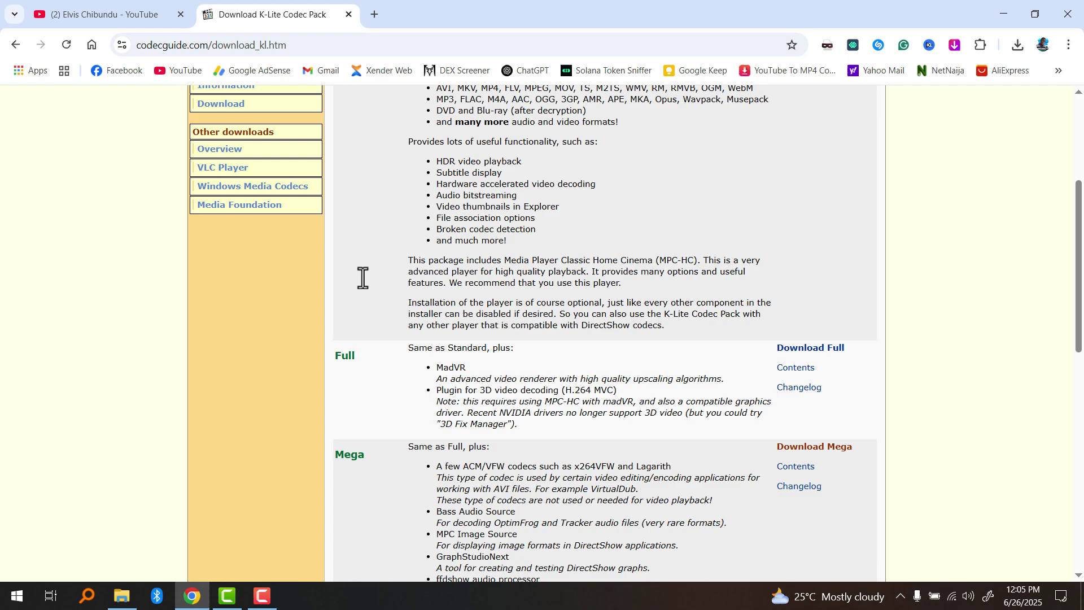
{"action": "scroll", "coordinate": [363, 277], "scroll_direction": "down", "scroll_amount": 3}
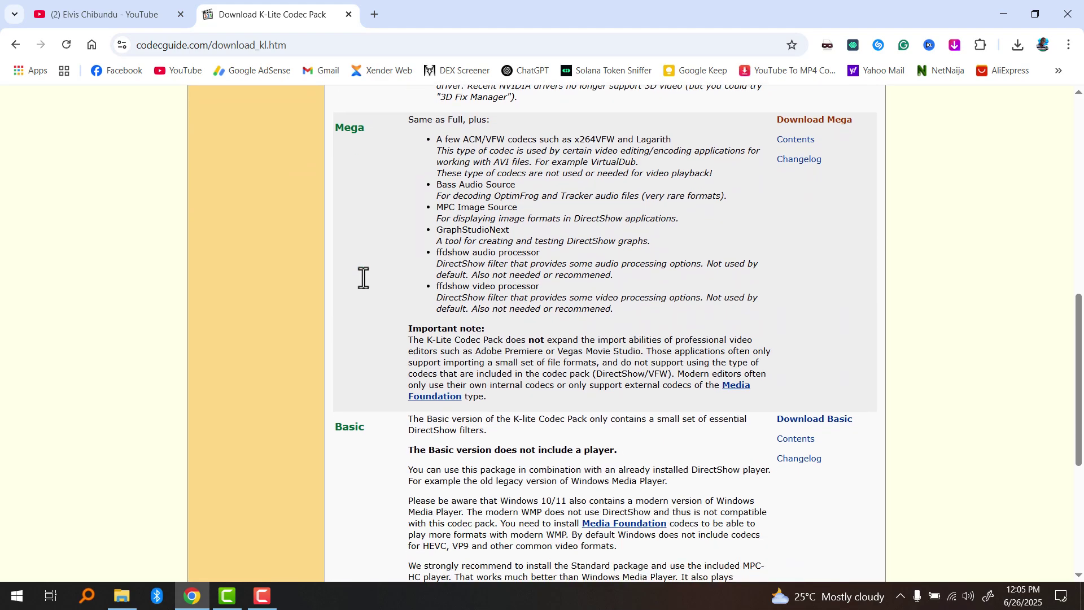
{"action": "scroll", "coordinate": [423, 187], "scroll_direction": "up", "scroll_amount": 2}
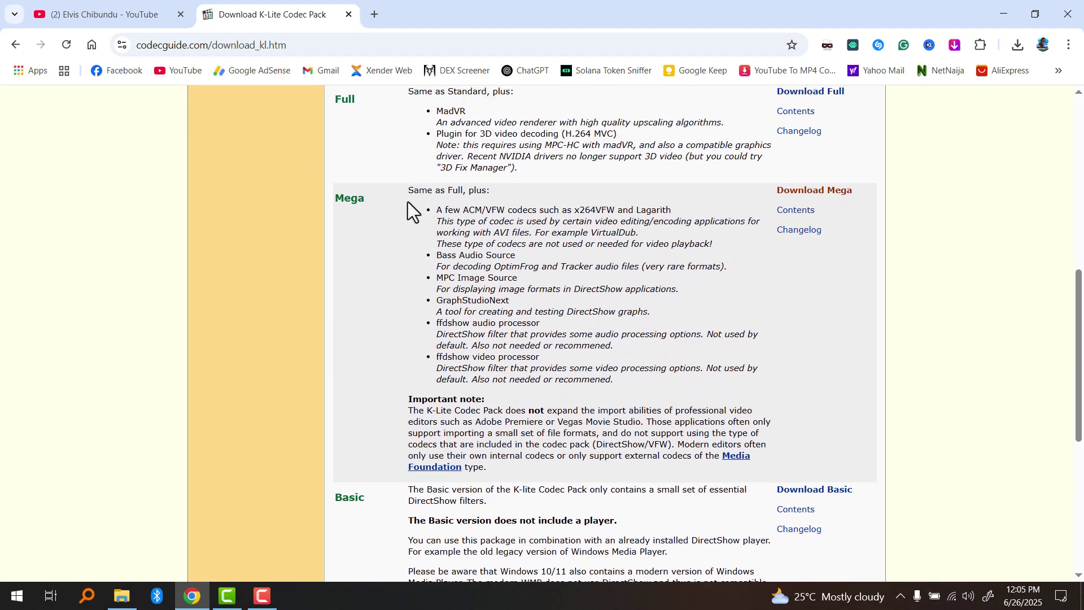
- Open the Mega download page, start the Server 1 download, and dismiss the Save As dialog
{"action": "left_click", "coordinate": [818, 196]}
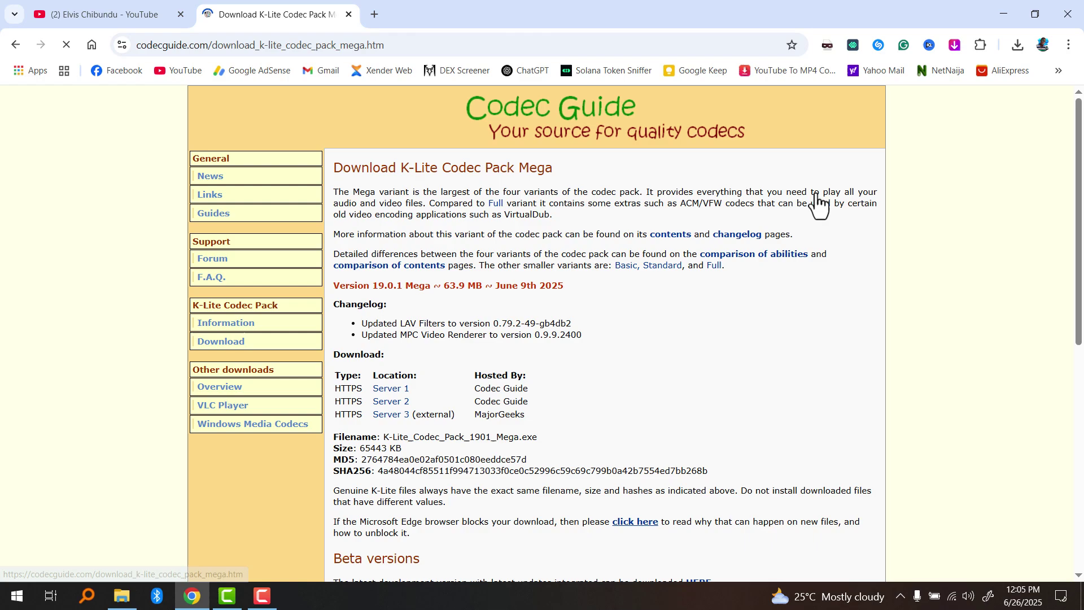
{"action": "left_click", "coordinate": [395, 389]}
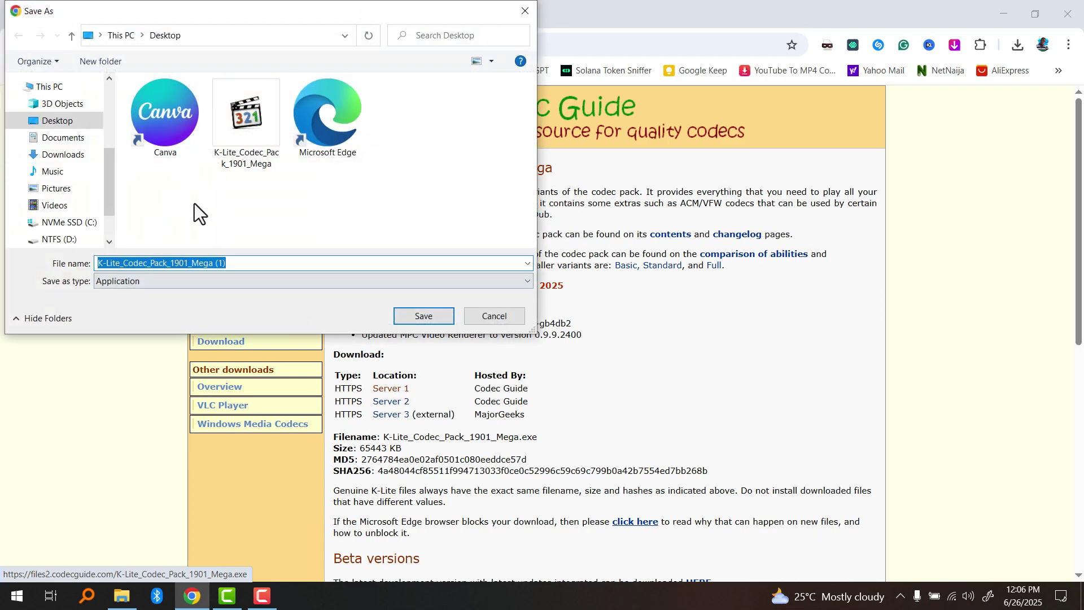
{"action": "left_click", "coordinate": [528, 11]}
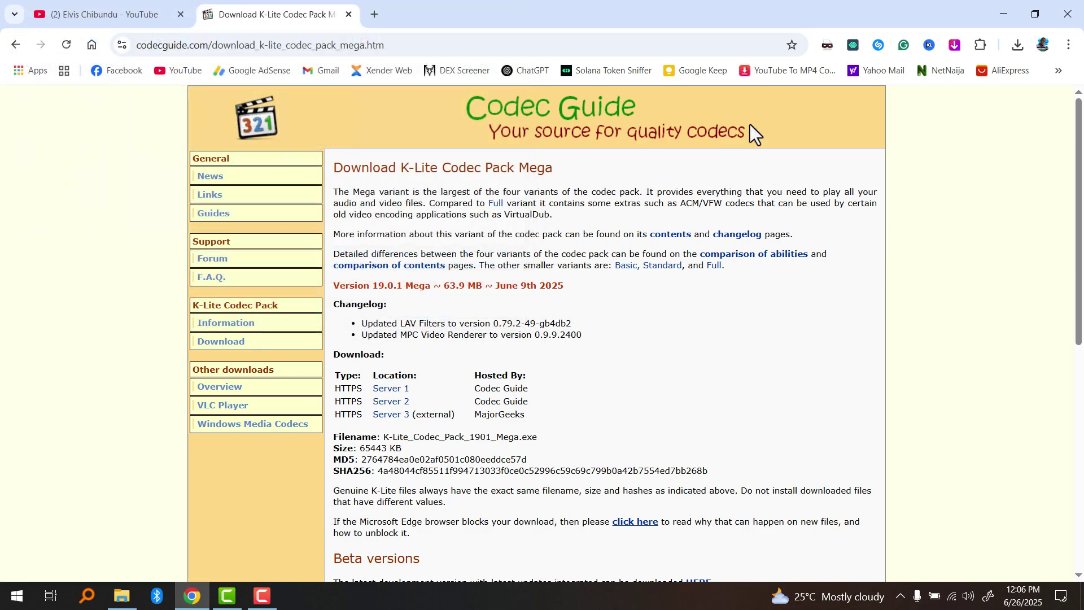
- Launch the K-Lite installer from the desktop, approve it, and continue in Normal mode
{"action": "left_click", "coordinate": [998, 11]}
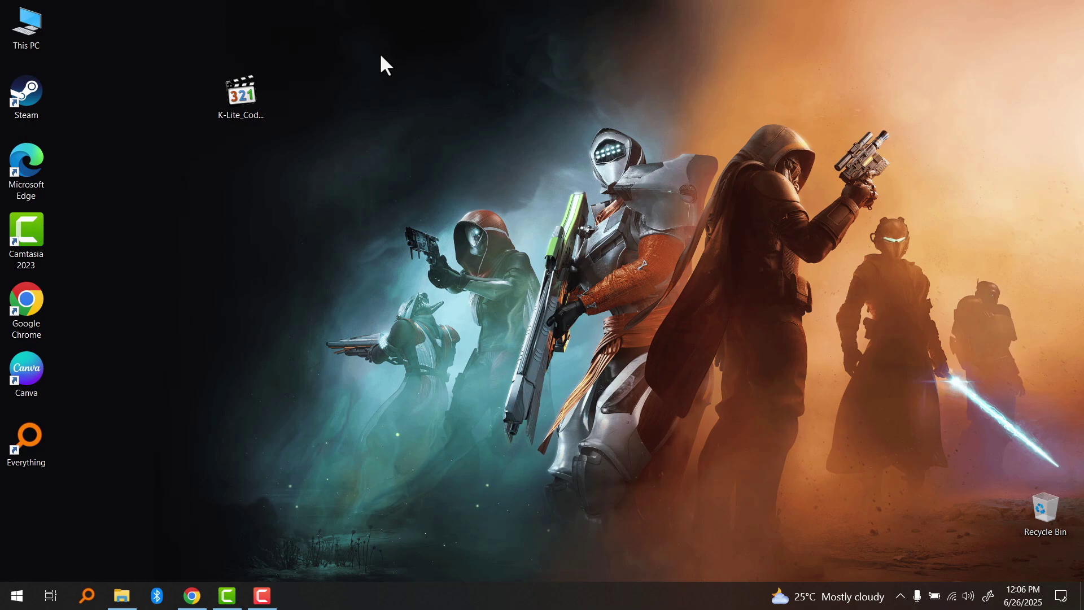
{"action": "left_click_drag", "start_coordinate": [244, 101], "coordinate": [456, 170]}
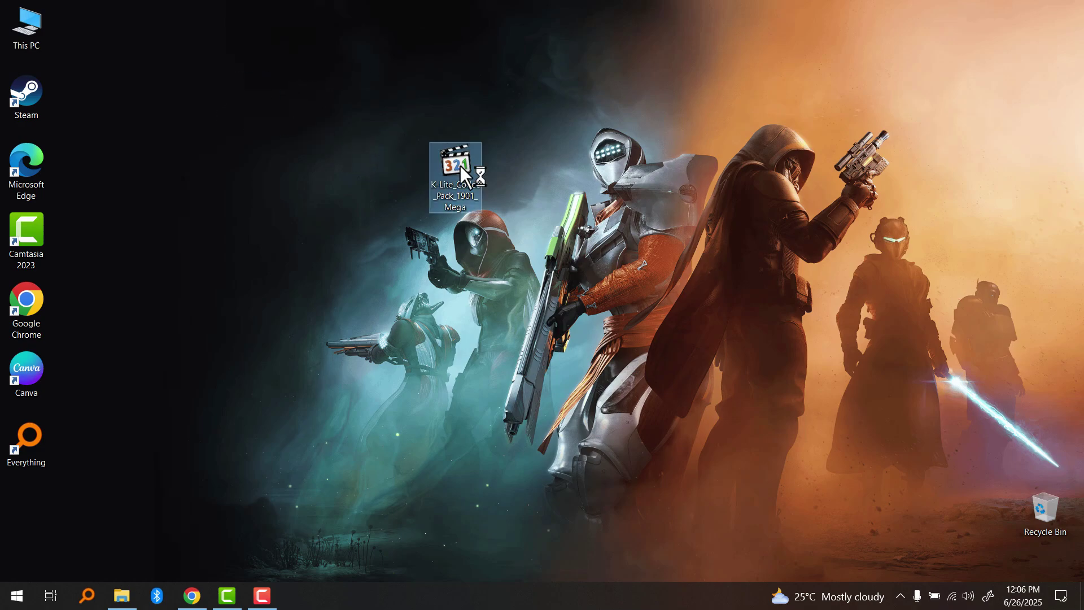
{"action": "left_click", "coordinate": [483, 390]}
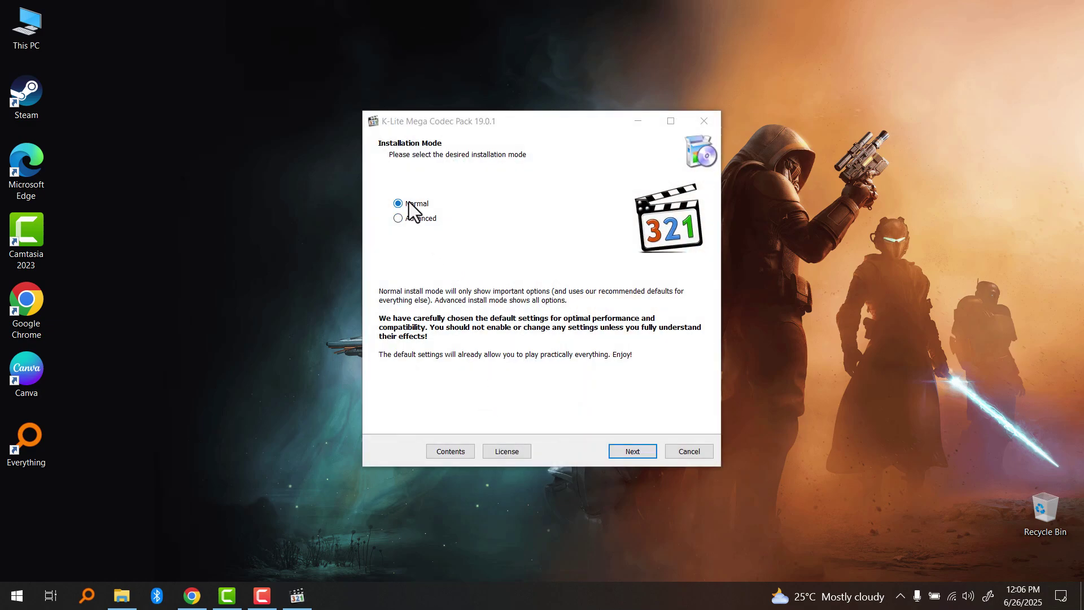
{"action": "left_click", "coordinate": [633, 450]}
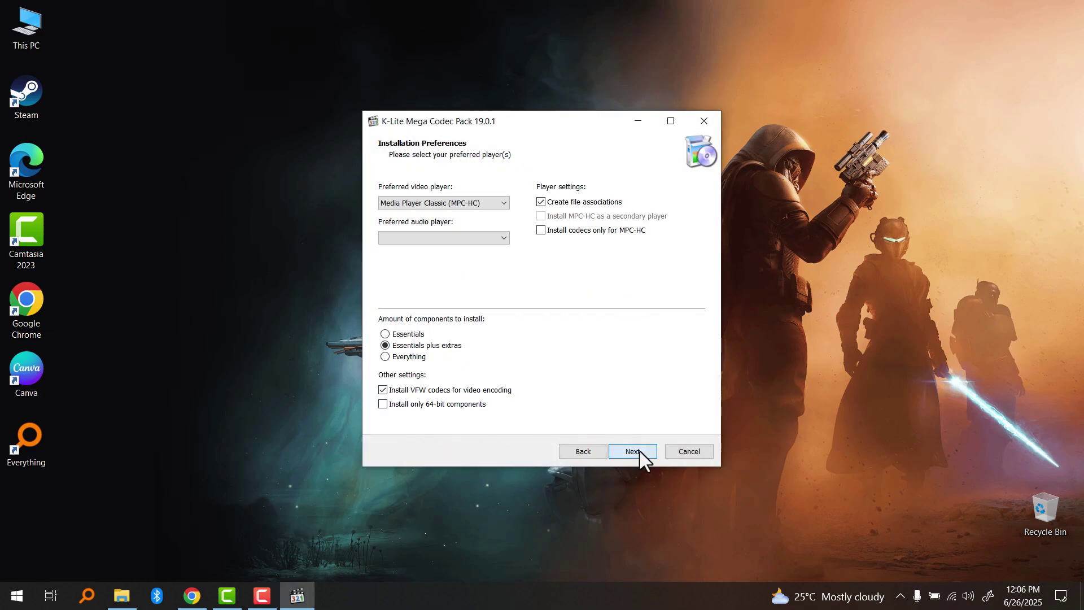
- Set both the preferred video player and audio player to Something else
{"action": "left_click", "coordinate": [461, 205]}
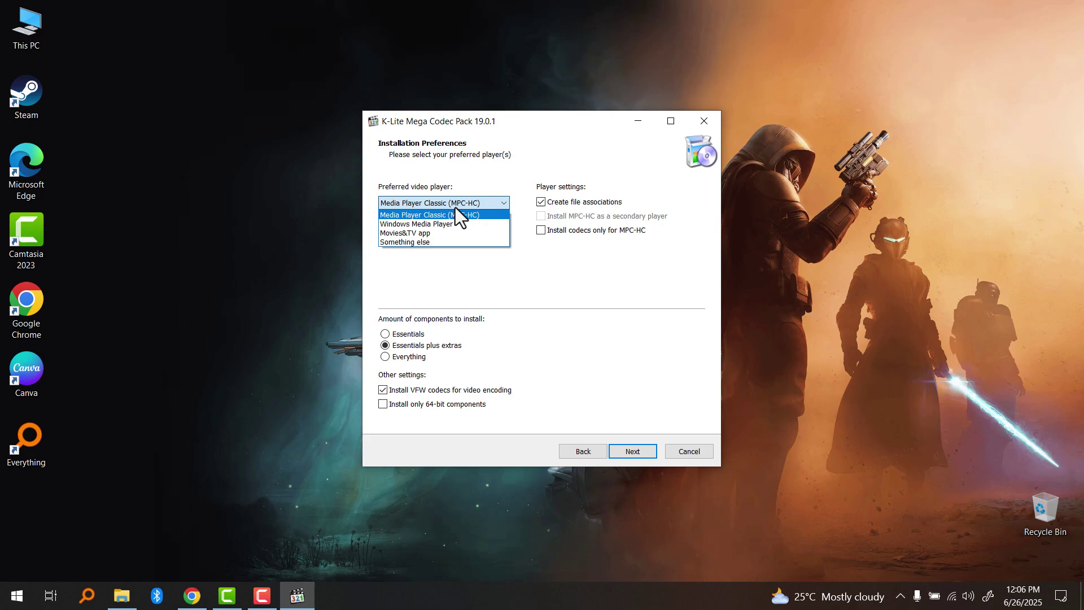
{"action": "left_click", "coordinate": [421, 242]}
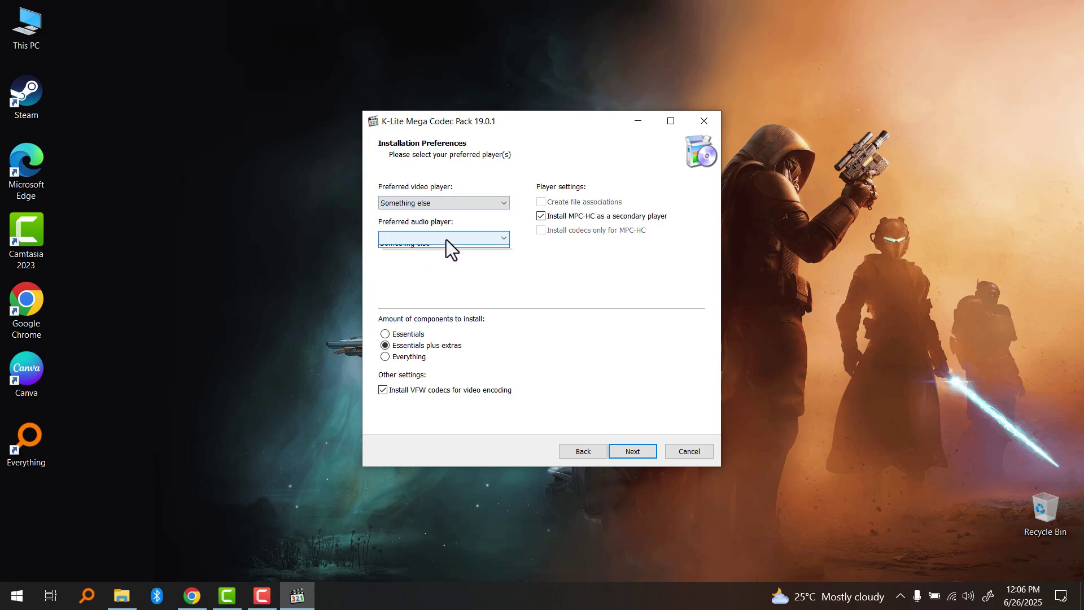
{"action": "left_click", "coordinate": [446, 238]}
{"action": "left_click", "coordinate": [416, 276]}
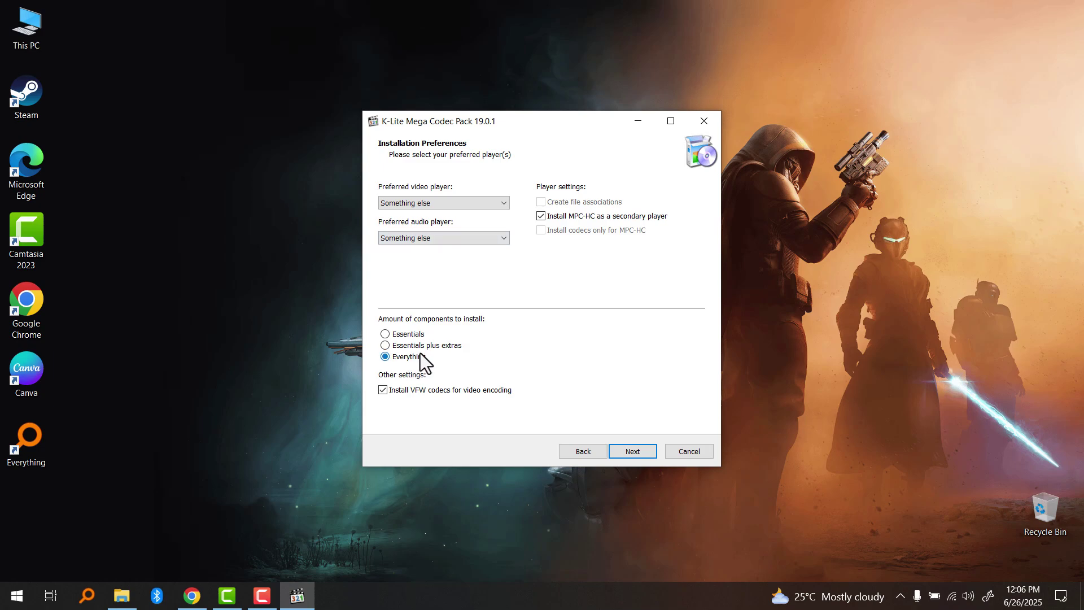
- Move to the Additional Tasks and Options page and review its desktop shortcut options
{"action": "left_click", "coordinate": [624, 452]}
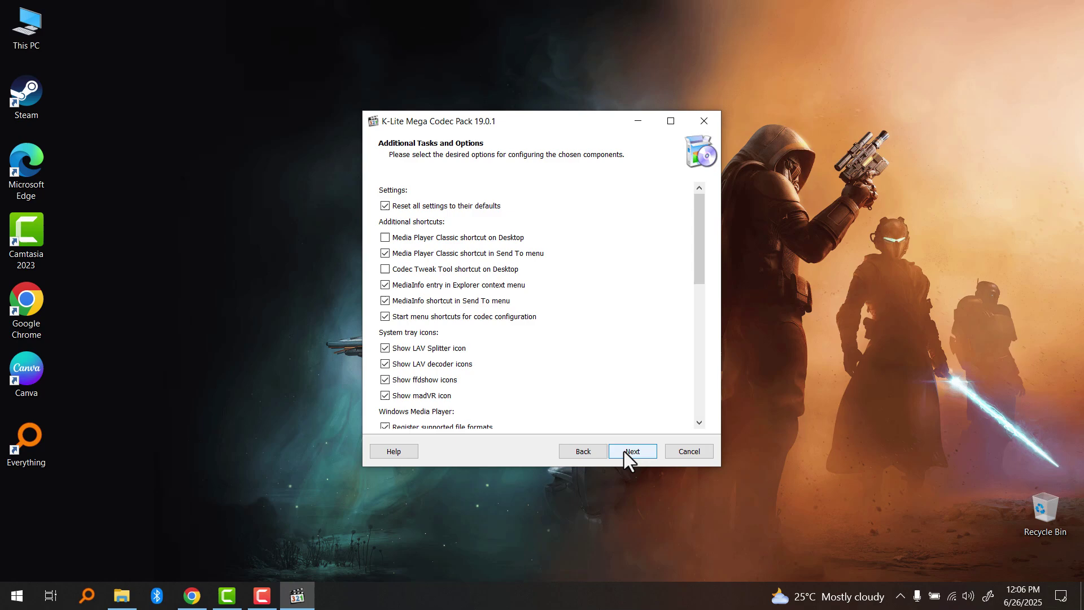
{"action": "left_click_drag", "start_coordinate": [702, 217], "coordinate": [699, 359]}
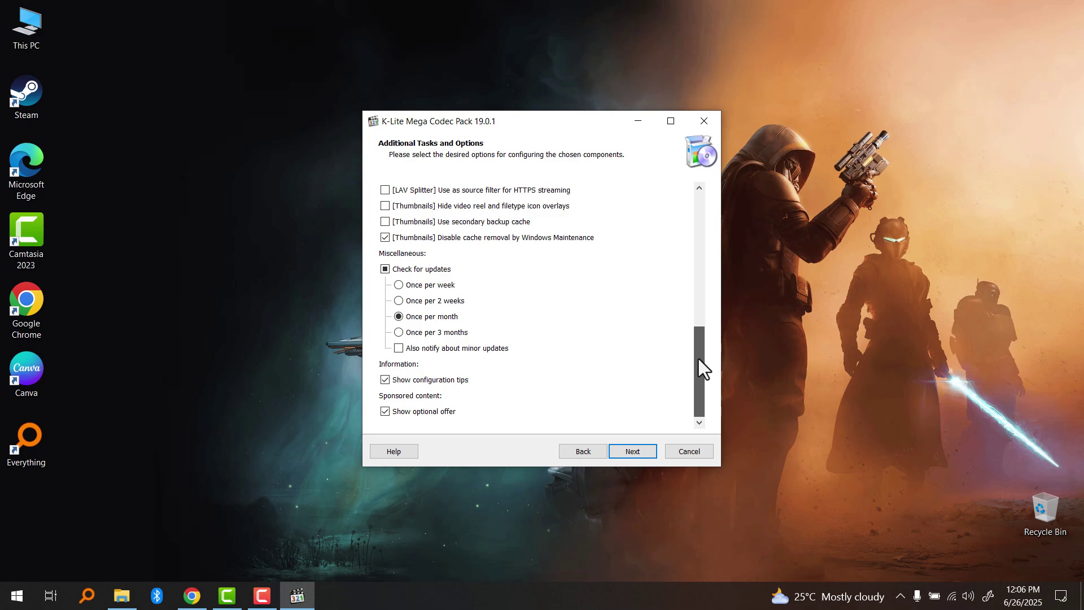
{"action": "left_click_drag", "start_coordinate": [699, 358], "coordinate": [702, 198]}
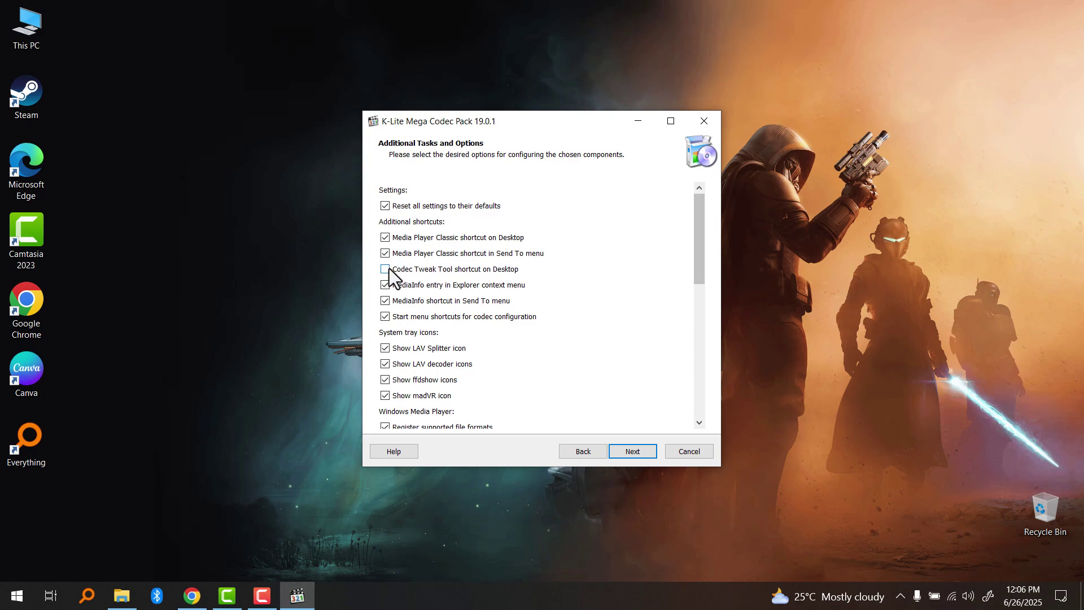
{"action": "scroll", "coordinate": [406, 338], "scroll_direction": "down", "scroll_amount": 1}
{"action": "scroll", "coordinate": [415, 348], "scroll_direction": "down", "scroll_amount": 5}
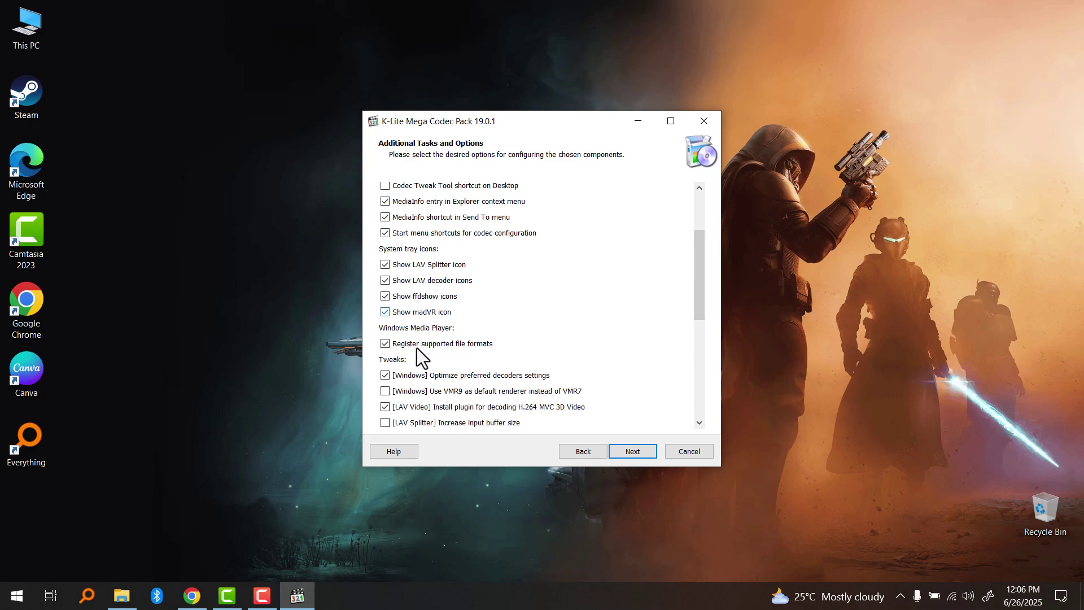
{"action": "scroll", "coordinate": [418, 346], "scroll_direction": "down", "scroll_amount": 3}
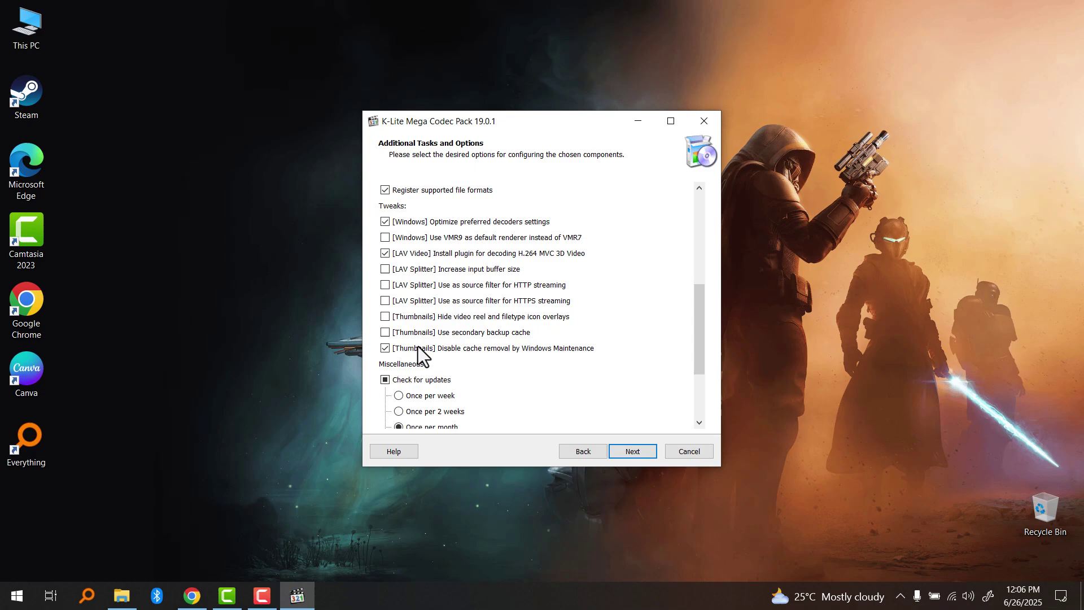
{"action": "scroll", "coordinate": [429, 341], "scroll_direction": "up", "scroll_amount": 8}
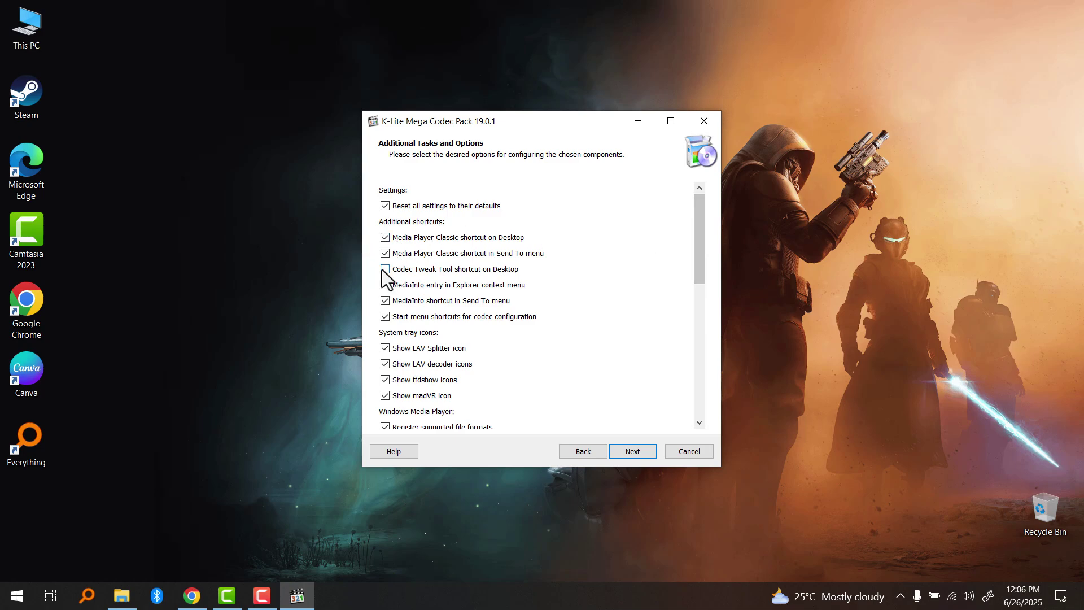
- Enable automatic subtitle downloads, on-screen display, seekbar thumbnails and volume normalization for MPC-HC
{"action": "left_click", "coordinate": [637, 452]}
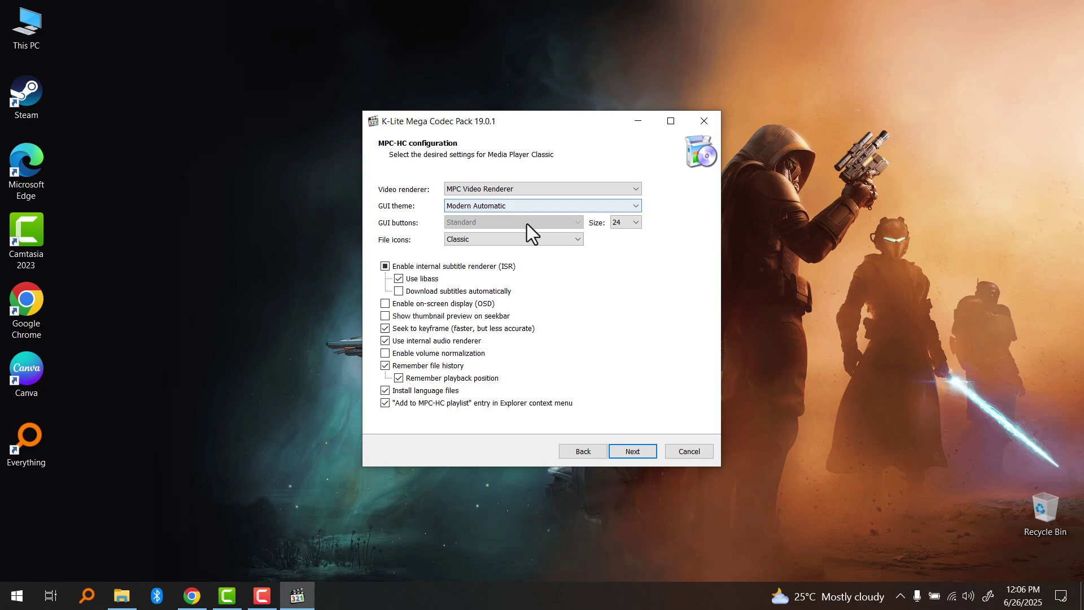
{"action": "left_click", "coordinate": [398, 294]}
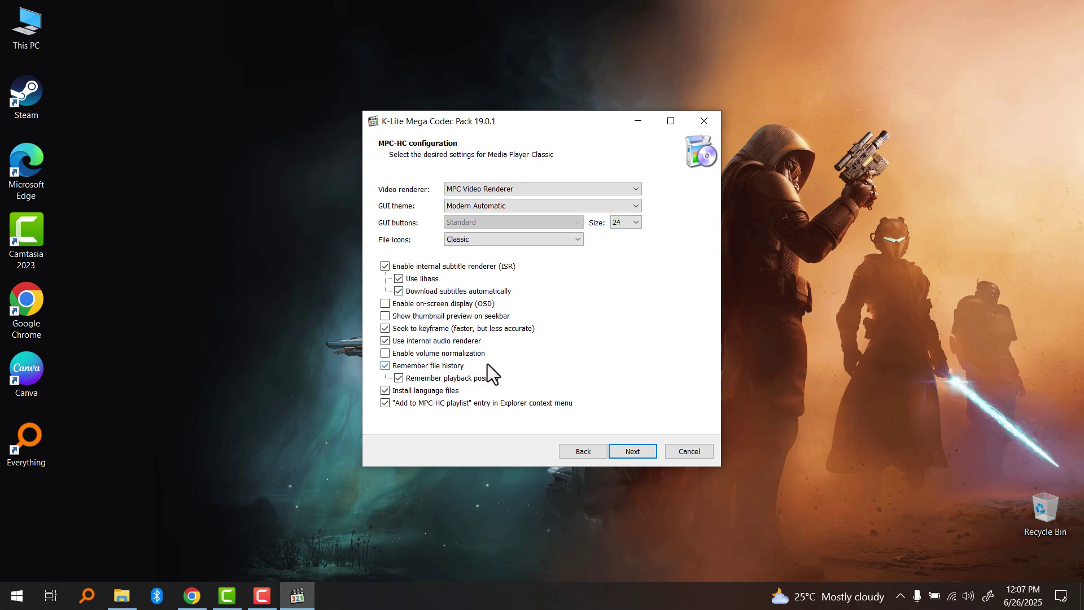
{"action": "left_click", "coordinate": [385, 304]}
{"action": "key", "text": "F10"}
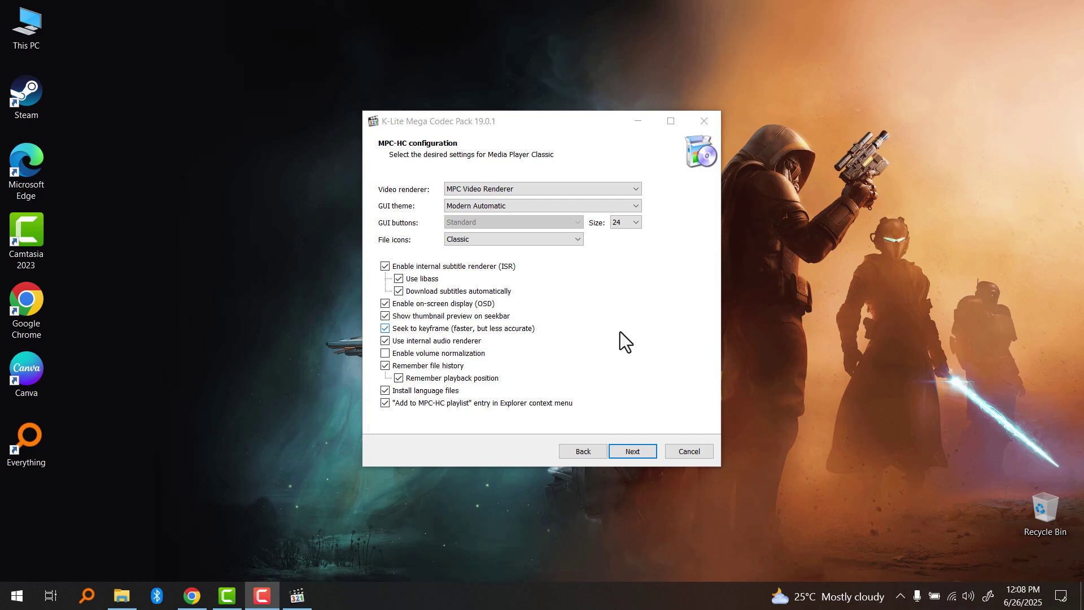
{"action": "left_click", "coordinate": [384, 353]}
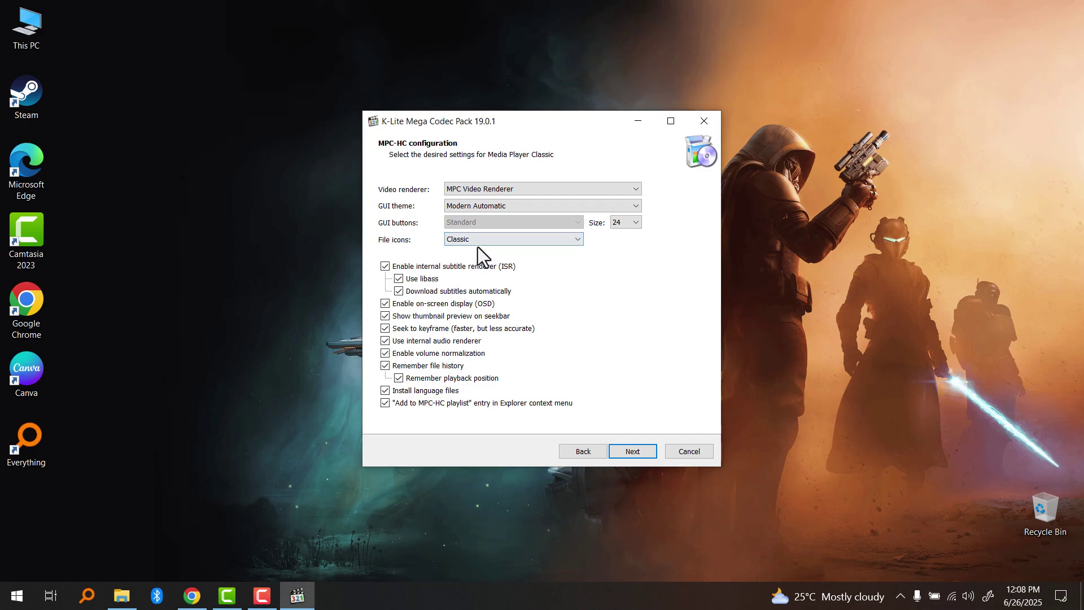
- Keep Classic file icons, the Modern Automatic theme and MPC Video Renderer
{"action": "left_click", "coordinate": [500, 242]}
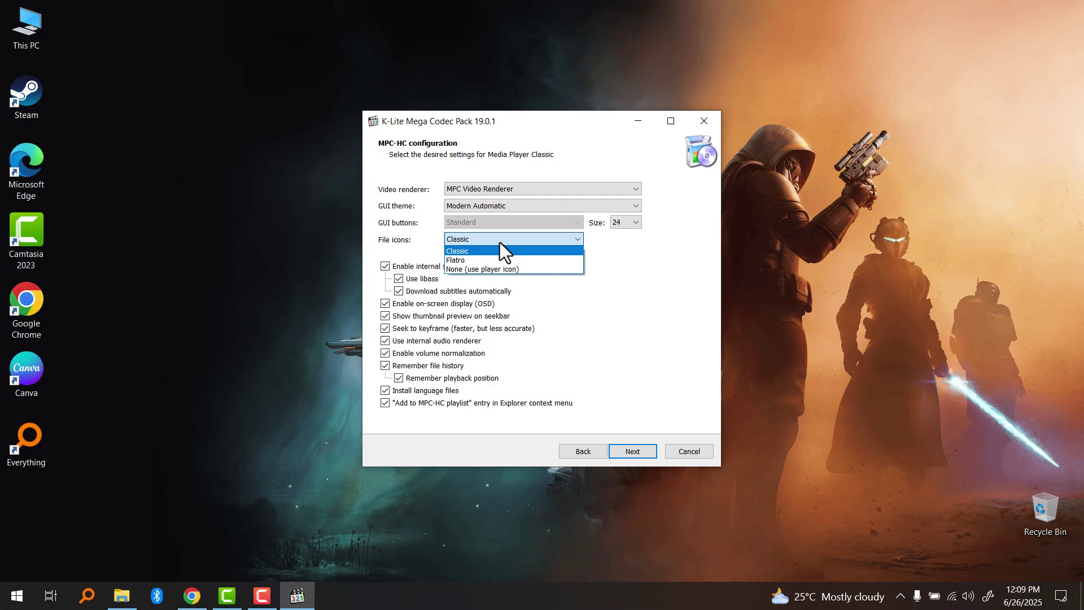
{"action": "left_click", "coordinate": [543, 236]}
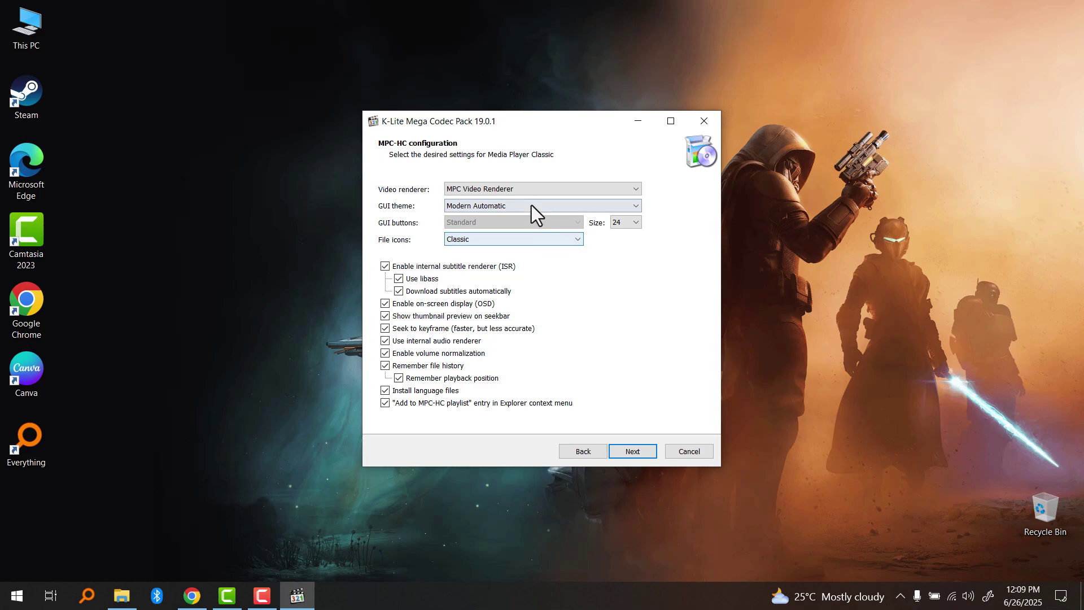
{"action": "left_click", "coordinate": [531, 205]}
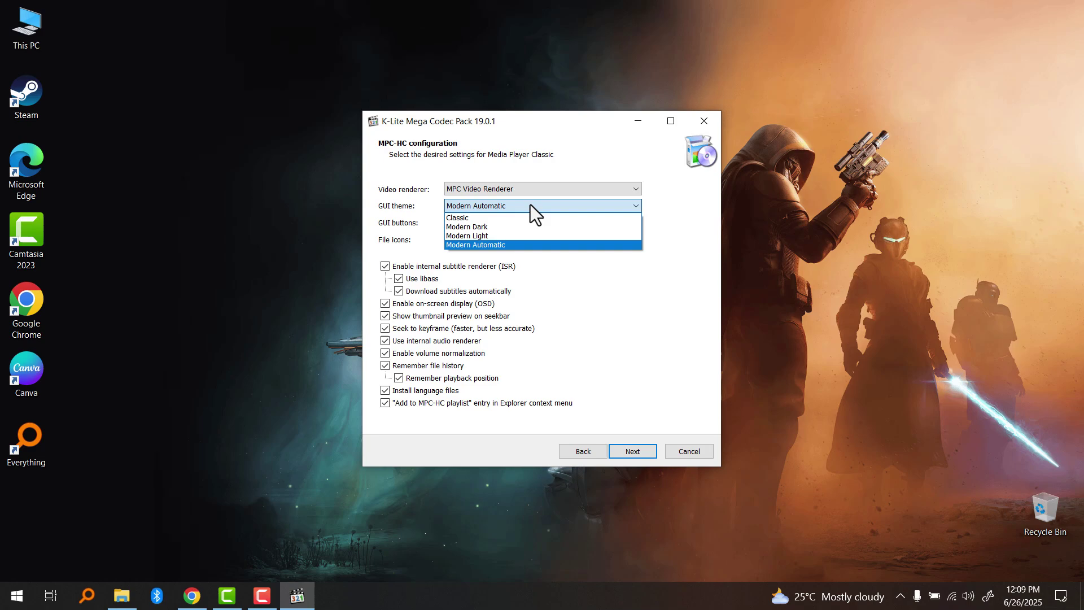
{"action": "left_click", "coordinate": [530, 205]}
{"action": "left_click", "coordinate": [530, 189]}
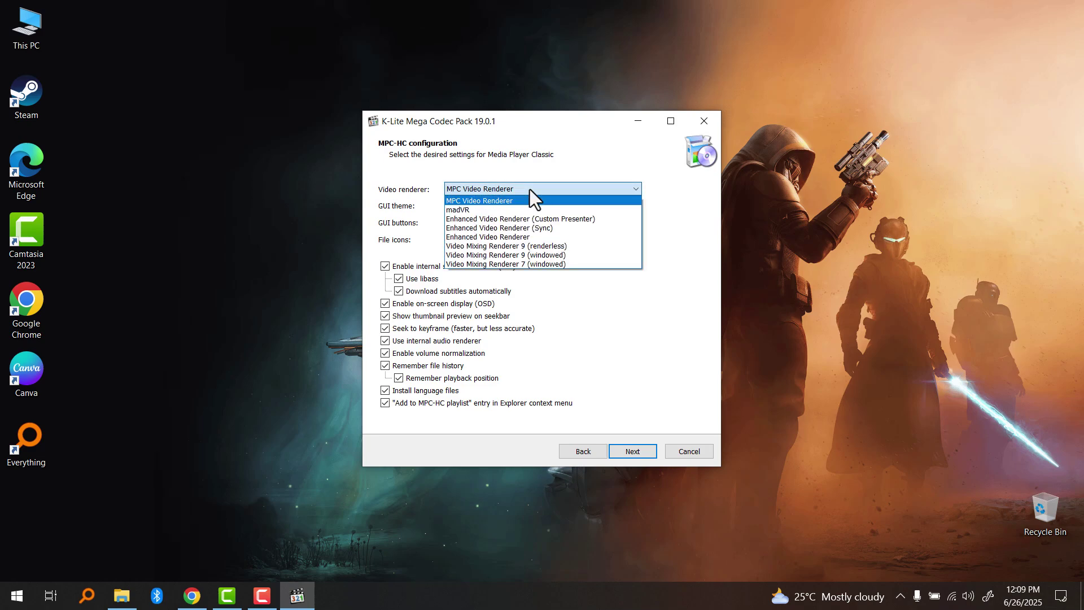
{"action": "left_click", "coordinate": [530, 189]}
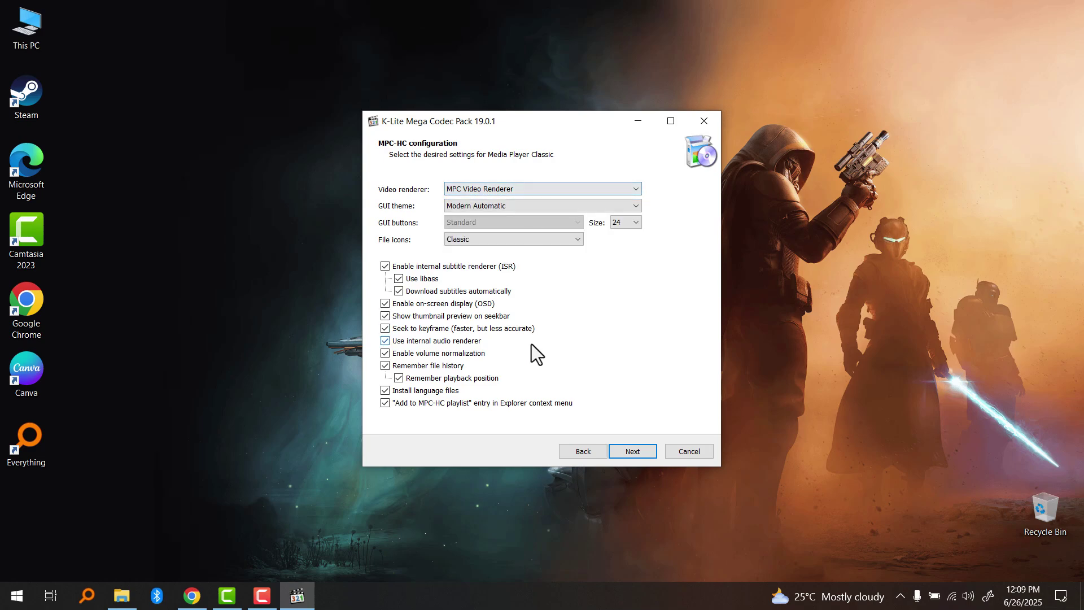
{"action": "left_click", "coordinate": [632, 451]}
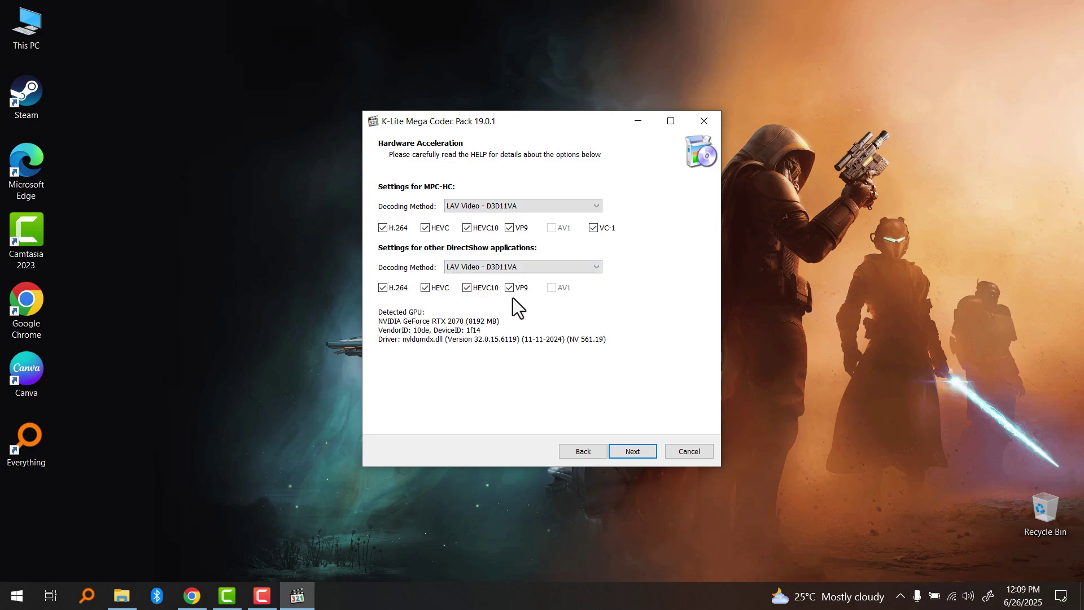
- Try LAV Video - NVIDIA CUVID for MPC-HC decoding, then revert to LAV Video - D3D11VA
{"action": "left_click", "coordinate": [487, 206]}
{"action": "left_click", "coordinate": [485, 205]}
{"action": "left_click", "coordinate": [513, 205]}
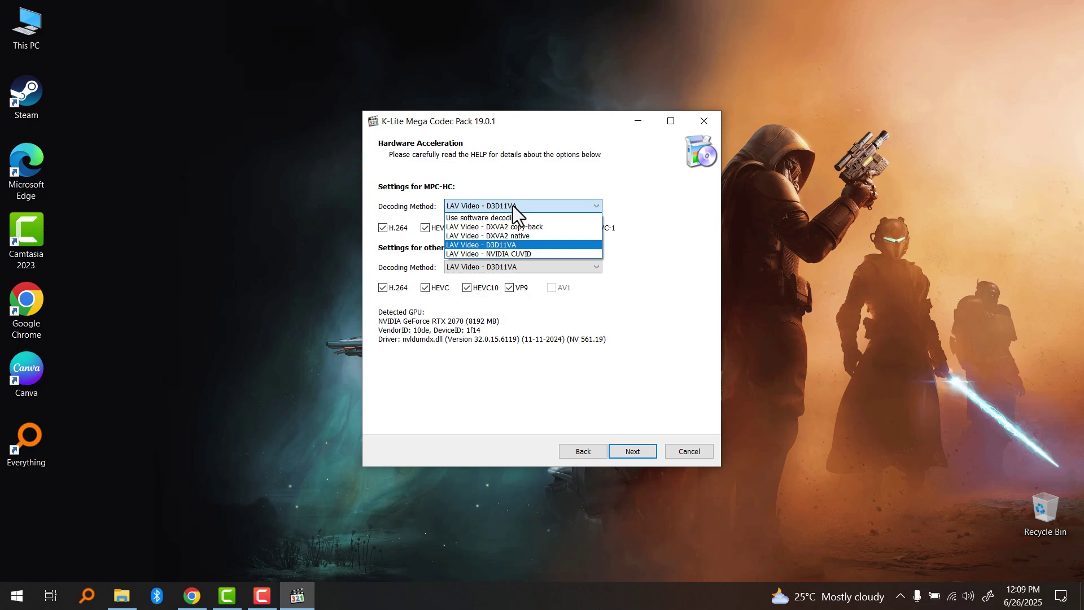
{"action": "left_click", "coordinate": [513, 253]}
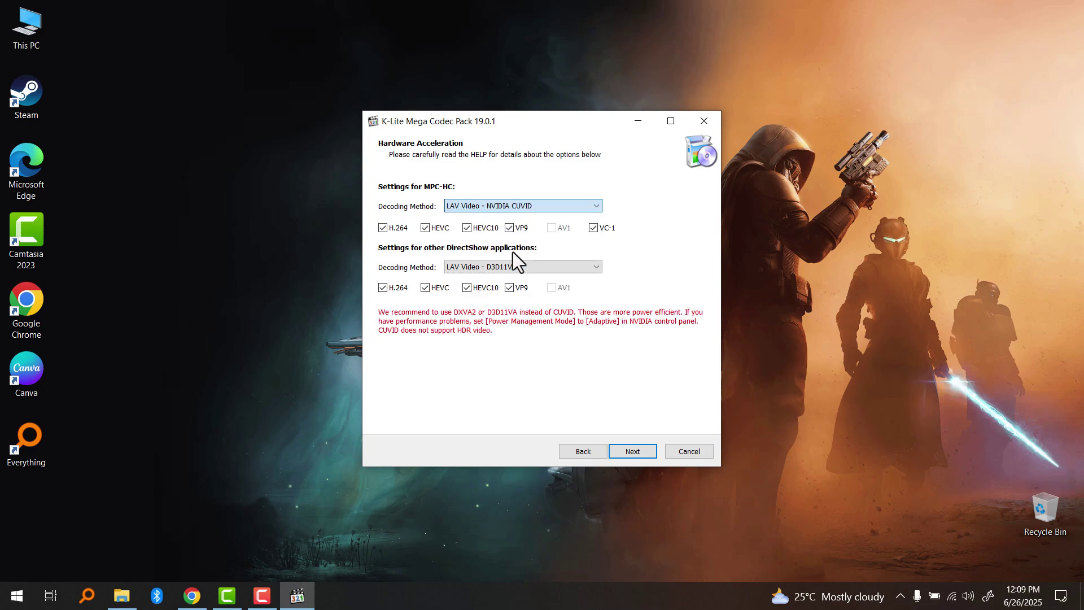
{"action": "left_click", "coordinate": [516, 207]}
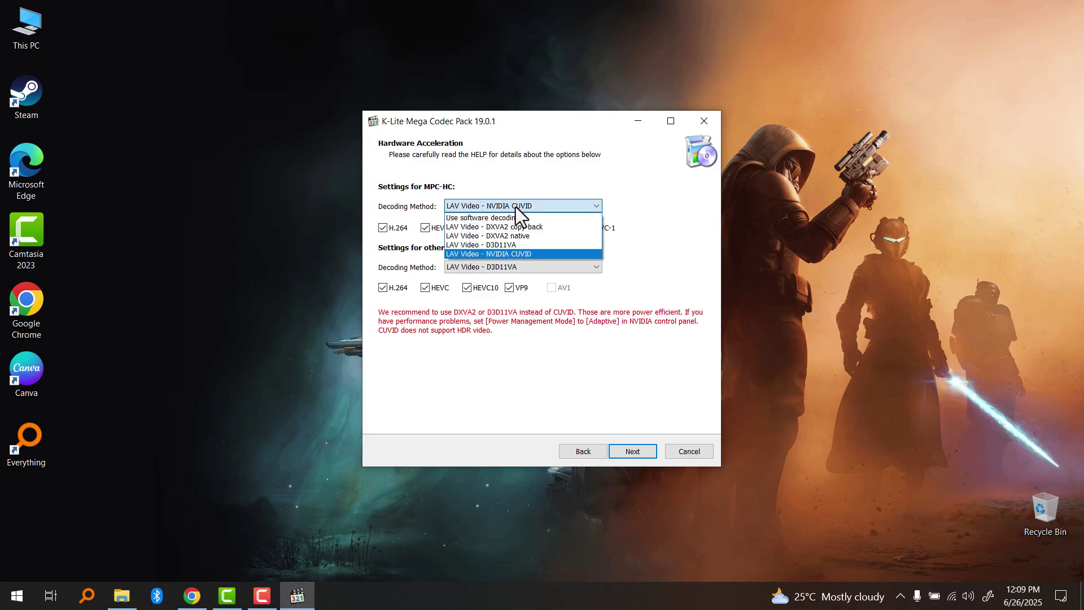
{"action": "left_click", "coordinate": [510, 241]}
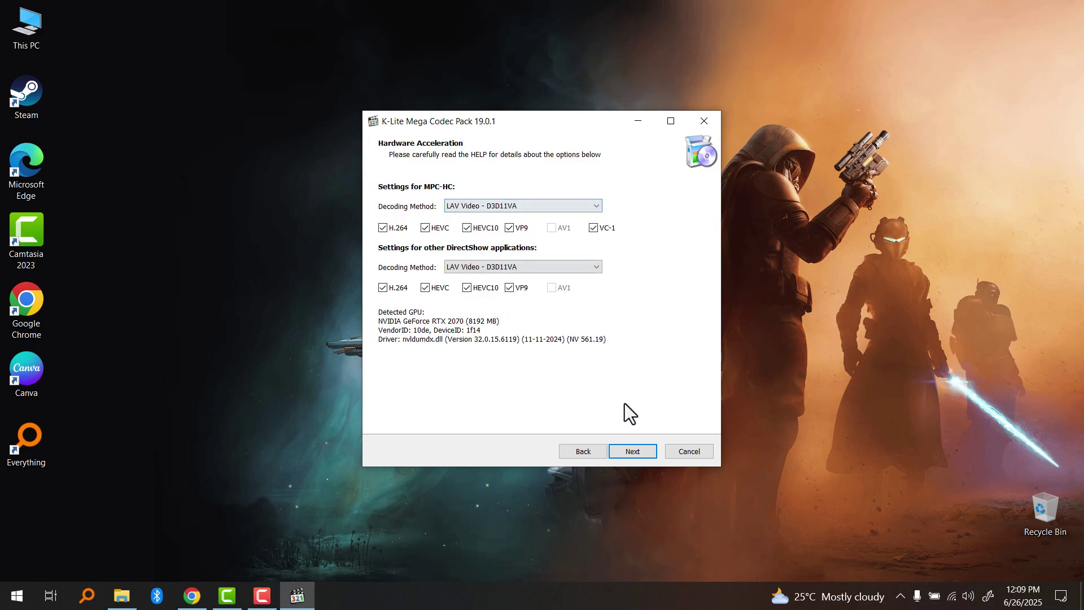
- Show subtitles when audio is in the primary language instead of the secondary language
{"action": "left_click", "coordinate": [643, 450]}
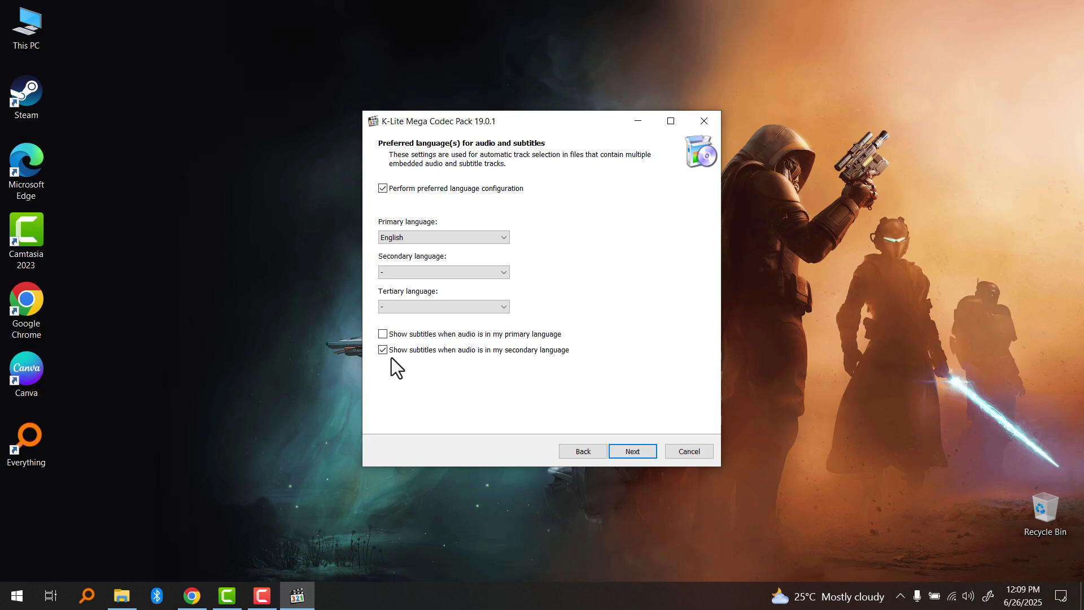
{"action": "left_click", "coordinate": [384, 349]}
{"action": "left_click", "coordinate": [384, 333]}
- Include LFE in the audio downmix, accept the offers, and run the installation
{"action": "left_click", "coordinate": [640, 450]}
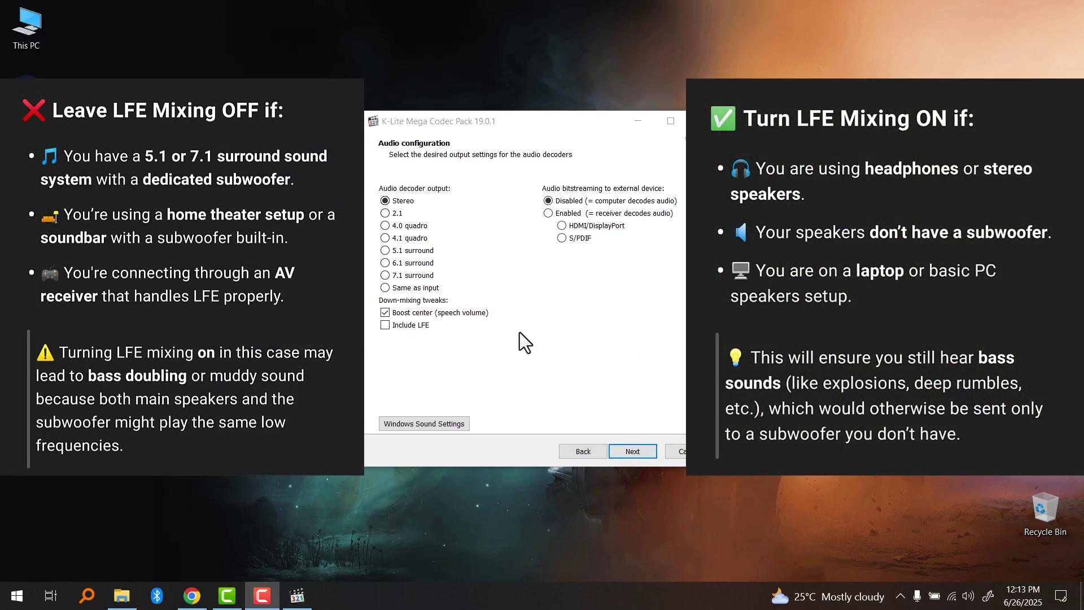
{"action": "left_click", "coordinate": [384, 325]}
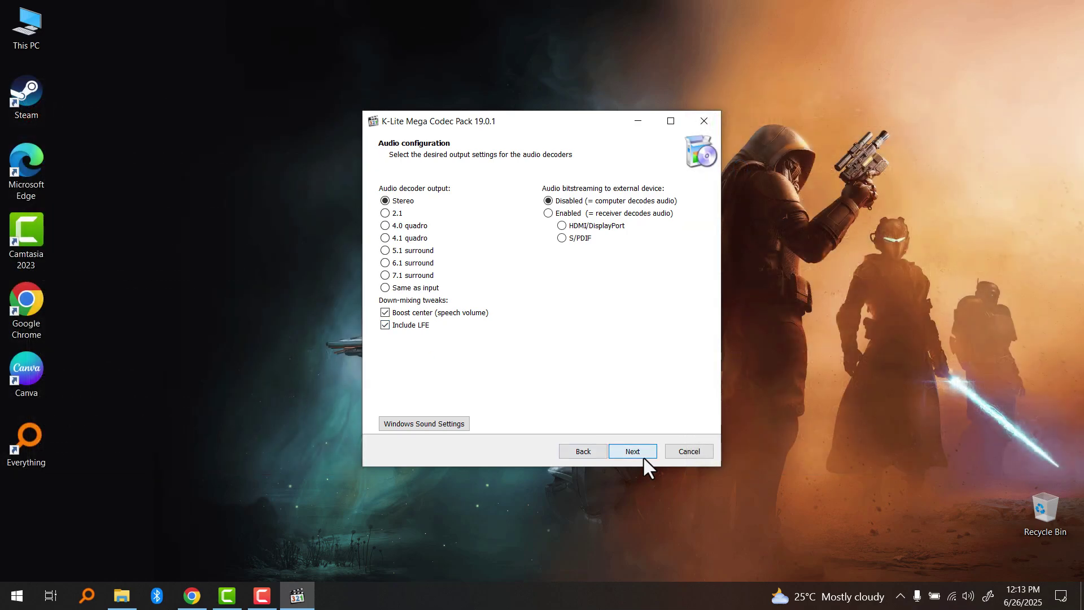
{"action": "left_click", "coordinate": [642, 456]}
{"action": "left_click", "coordinate": [640, 454]}
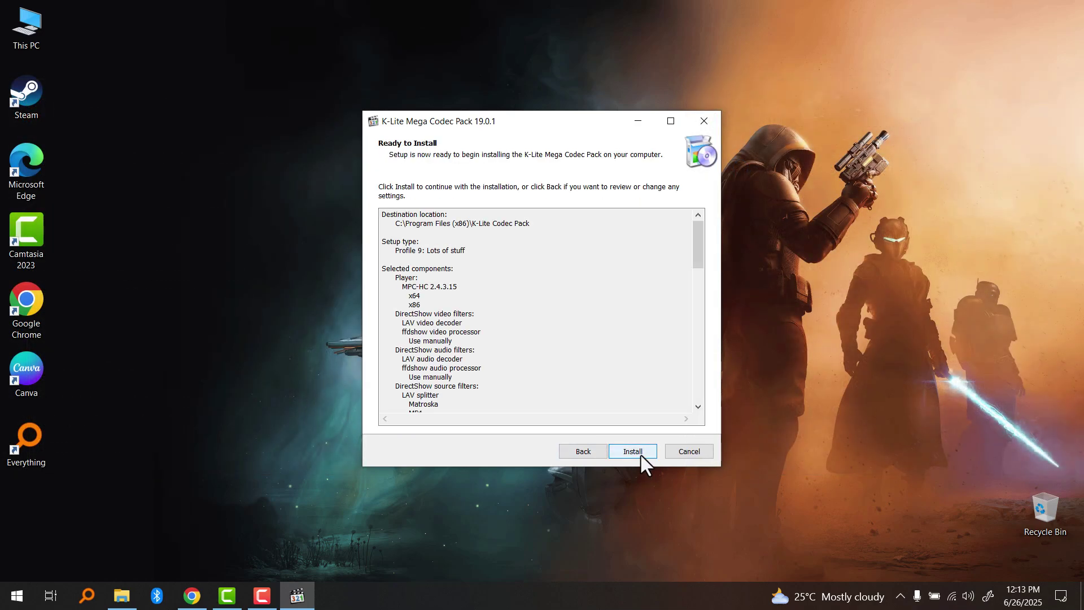
{"action": "left_click", "coordinate": [641, 453]}
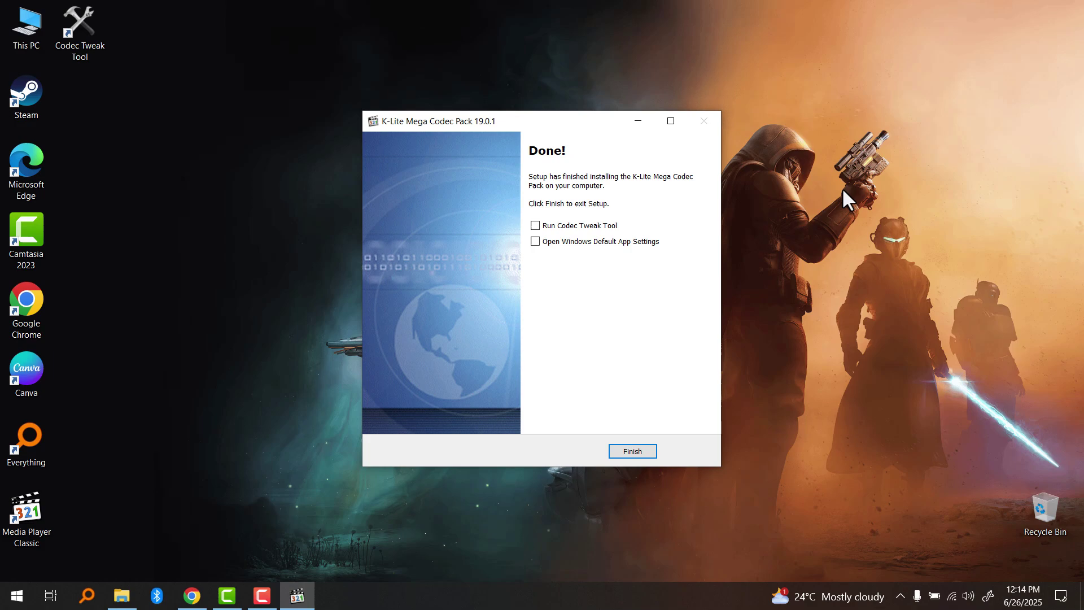
- Finish setup, launch and close Media Player Classic, then open Codec Tweak Tool with admin approval
{"action": "left_click", "coordinate": [632, 451]}
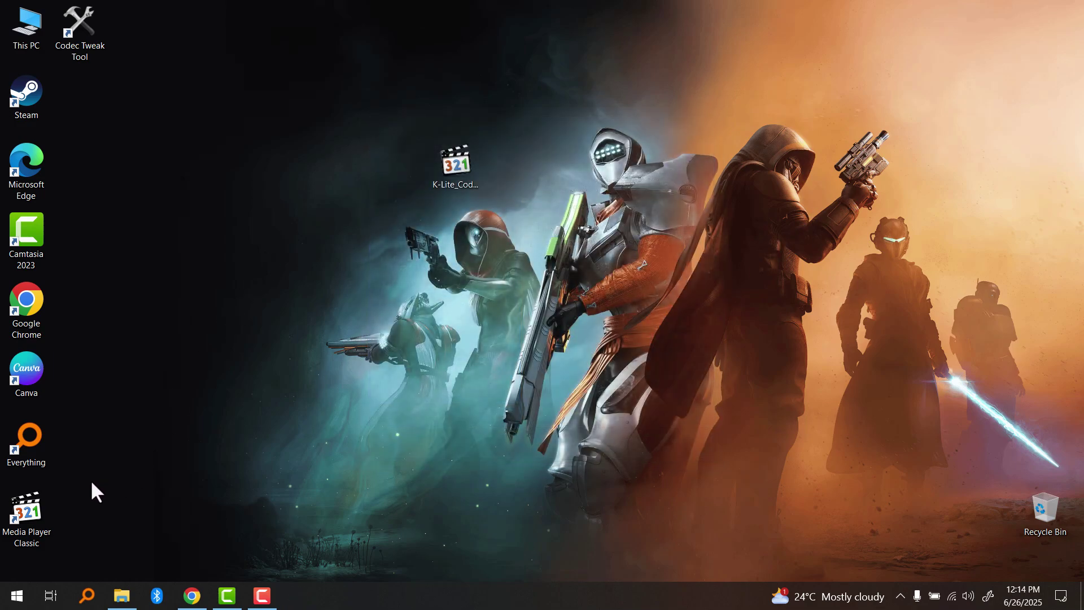
{"action": "double_click", "coordinate": [33, 517]}
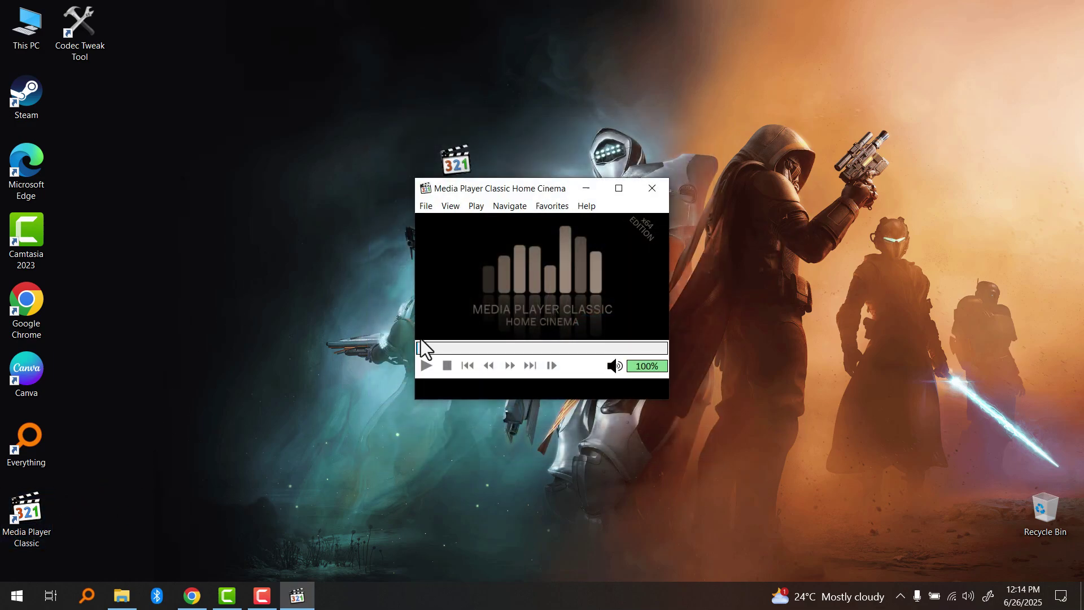
{"action": "left_click", "coordinate": [653, 189]}
{"action": "double_click", "coordinate": [95, 43]}
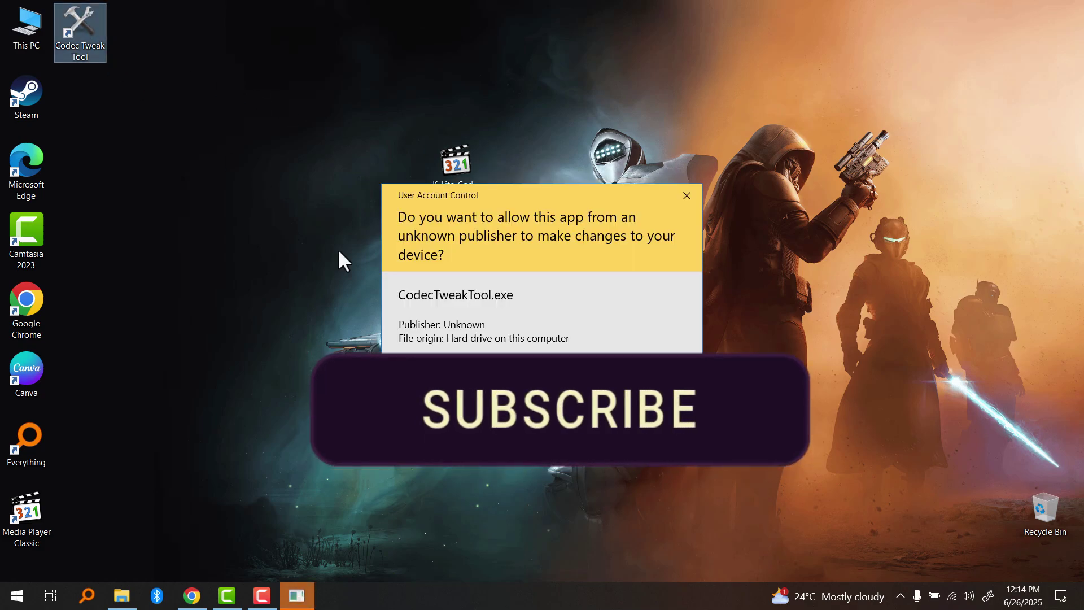
{"action": "left_click", "coordinate": [565, 435]}
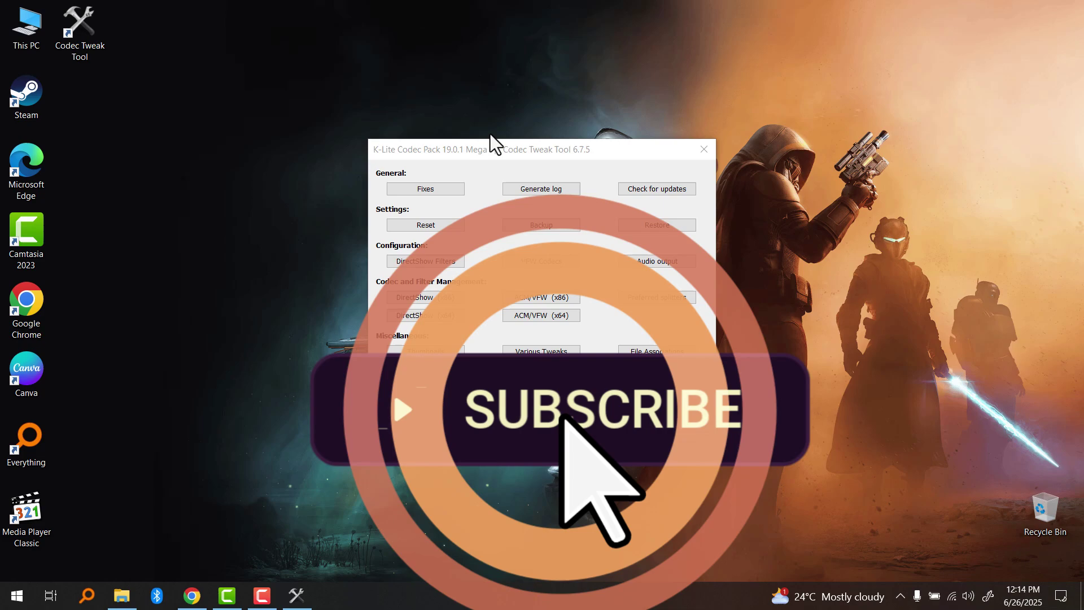